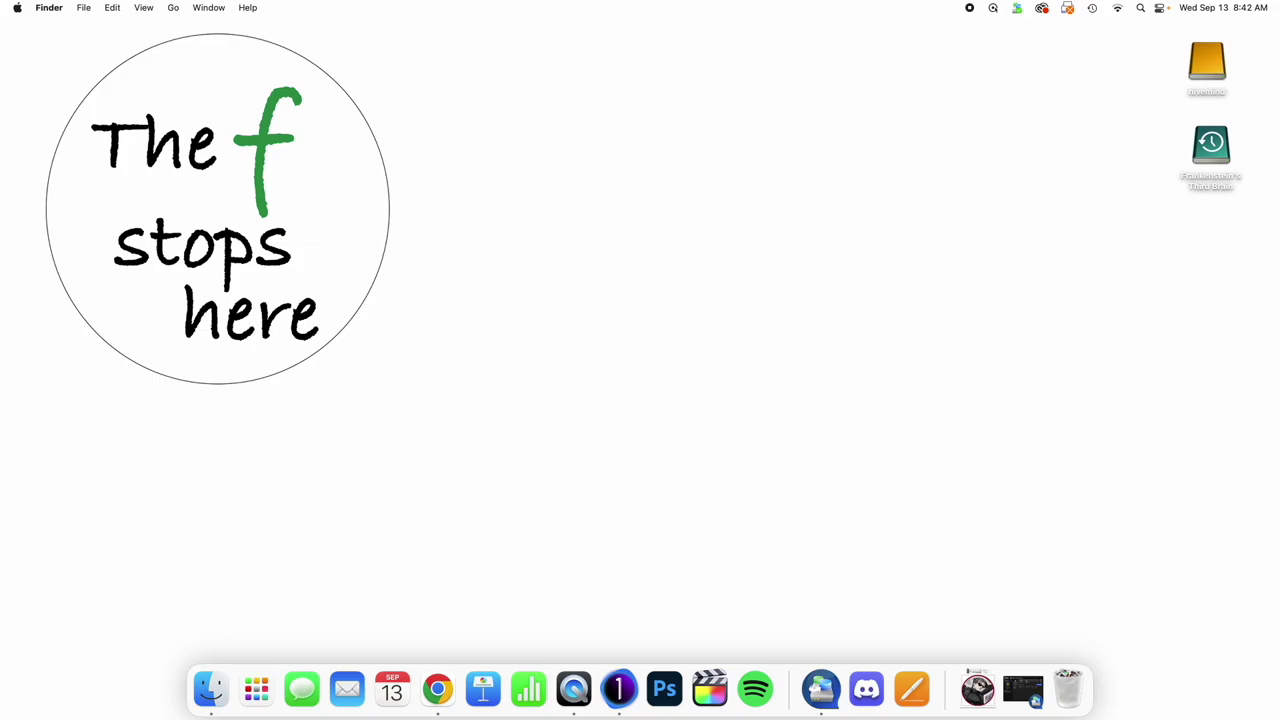
Switch from the Finder desktop to the full-screen Capture One space with the peony photo
key(ctrl+Right)
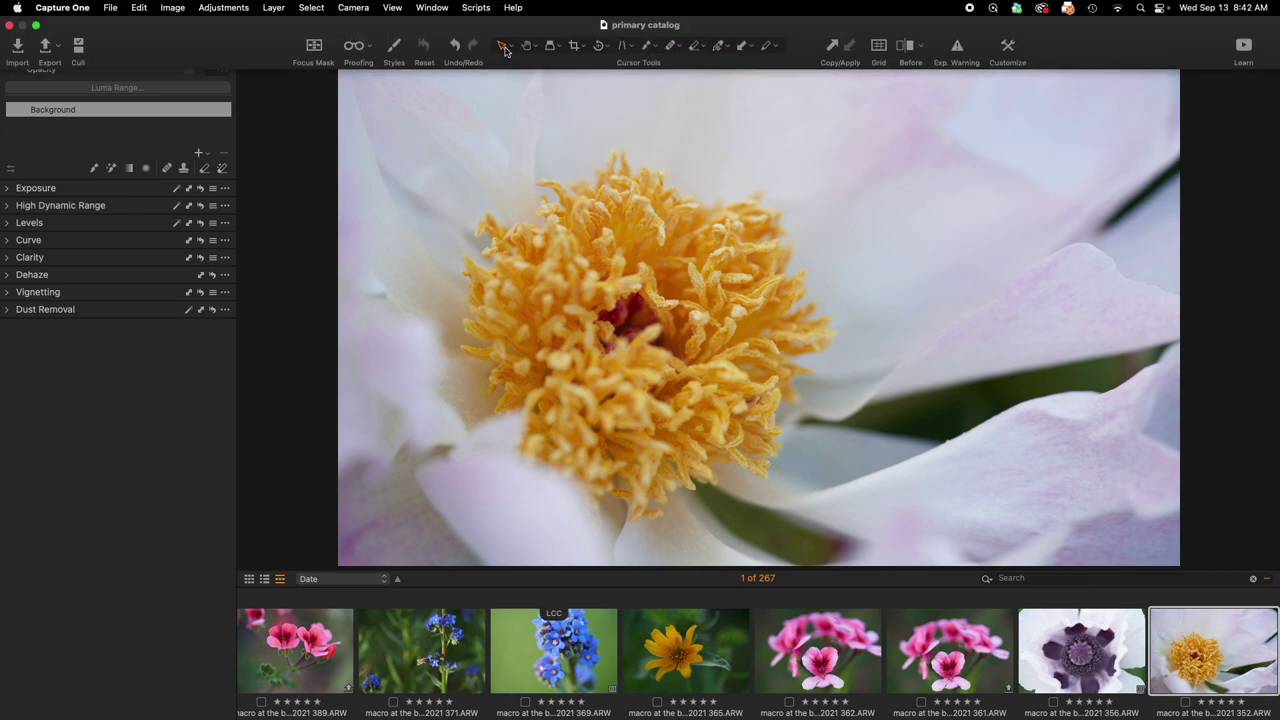
key(z)
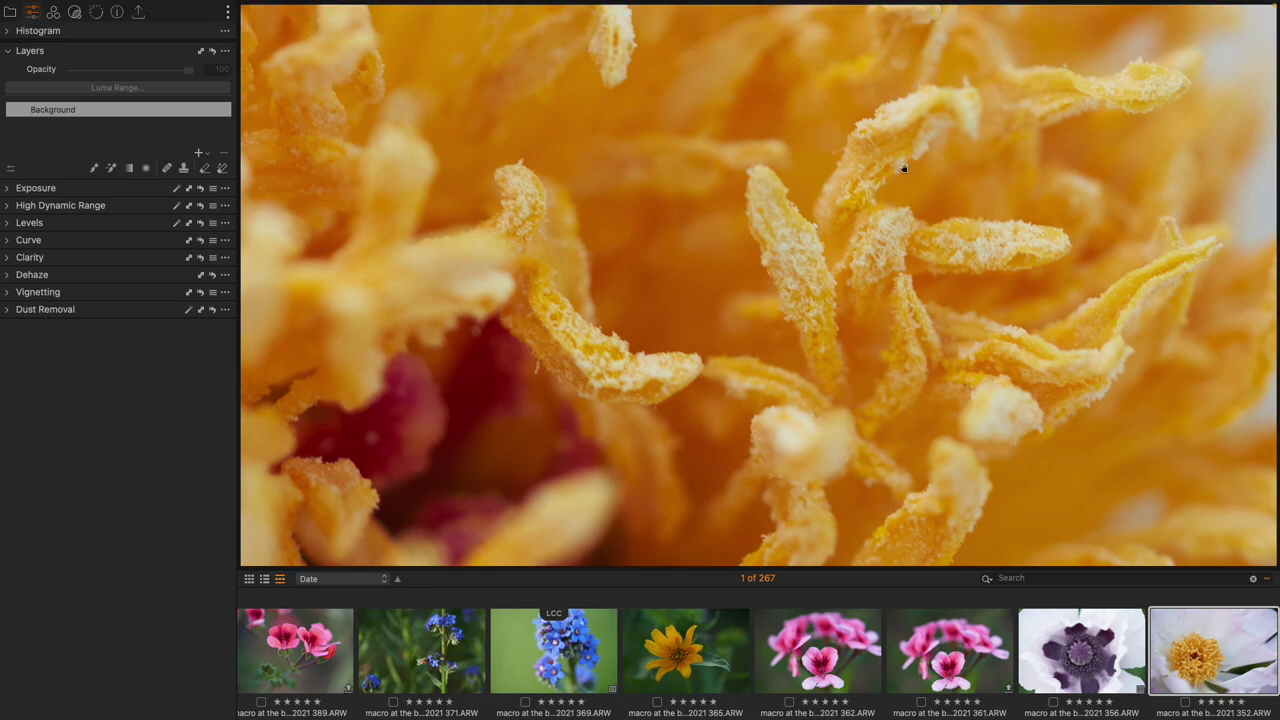
drag(900, 166, 836, 278)
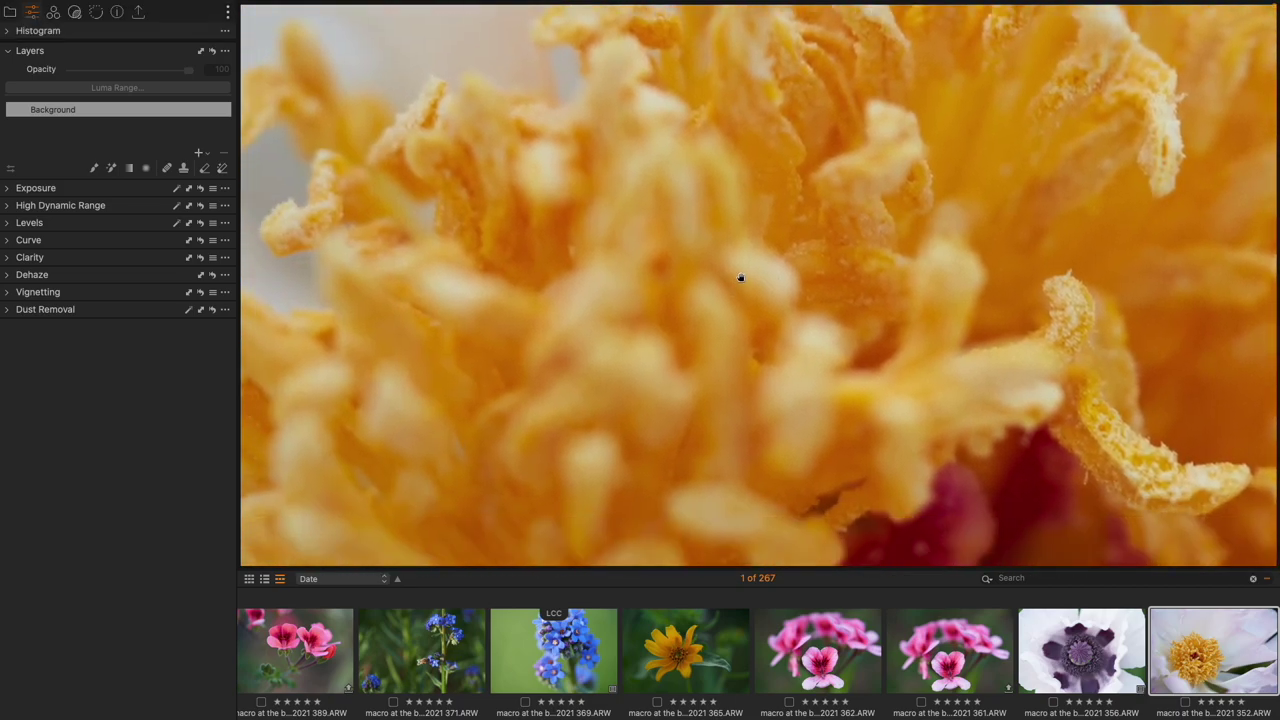
scroll(740, 277, down, 3)
scroll(863, 331, down, 3)
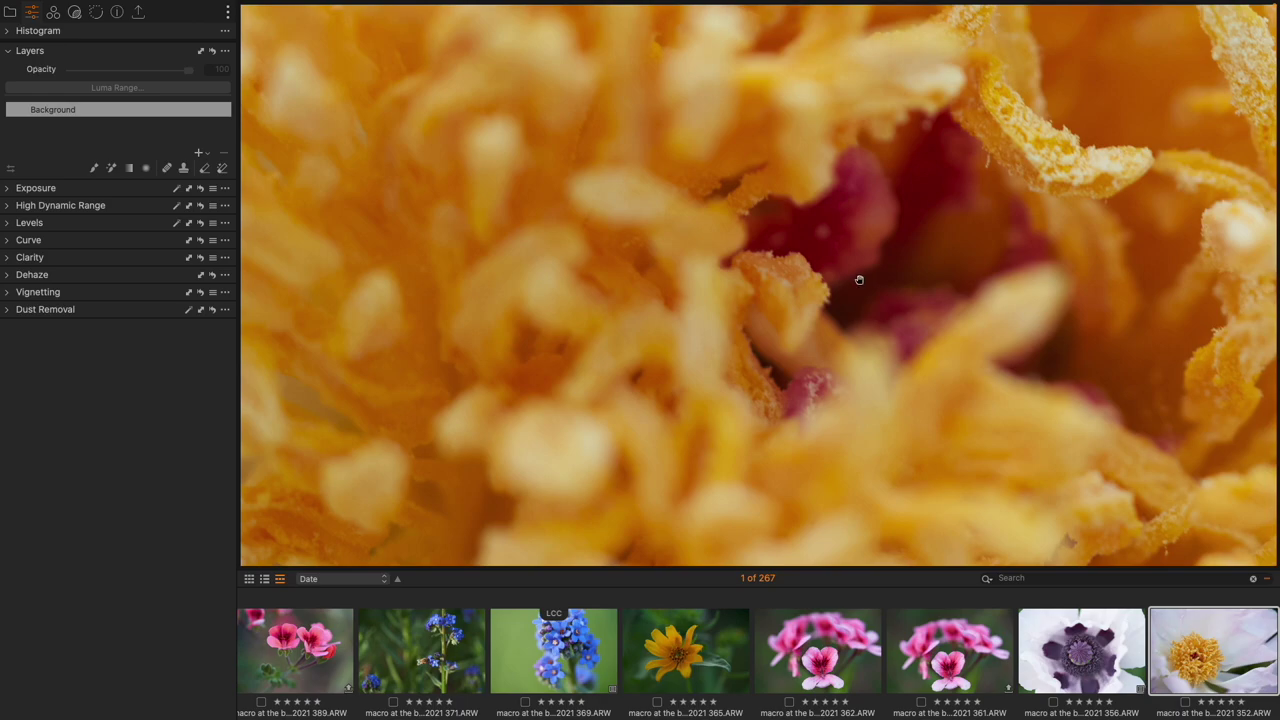
click(812, 281)
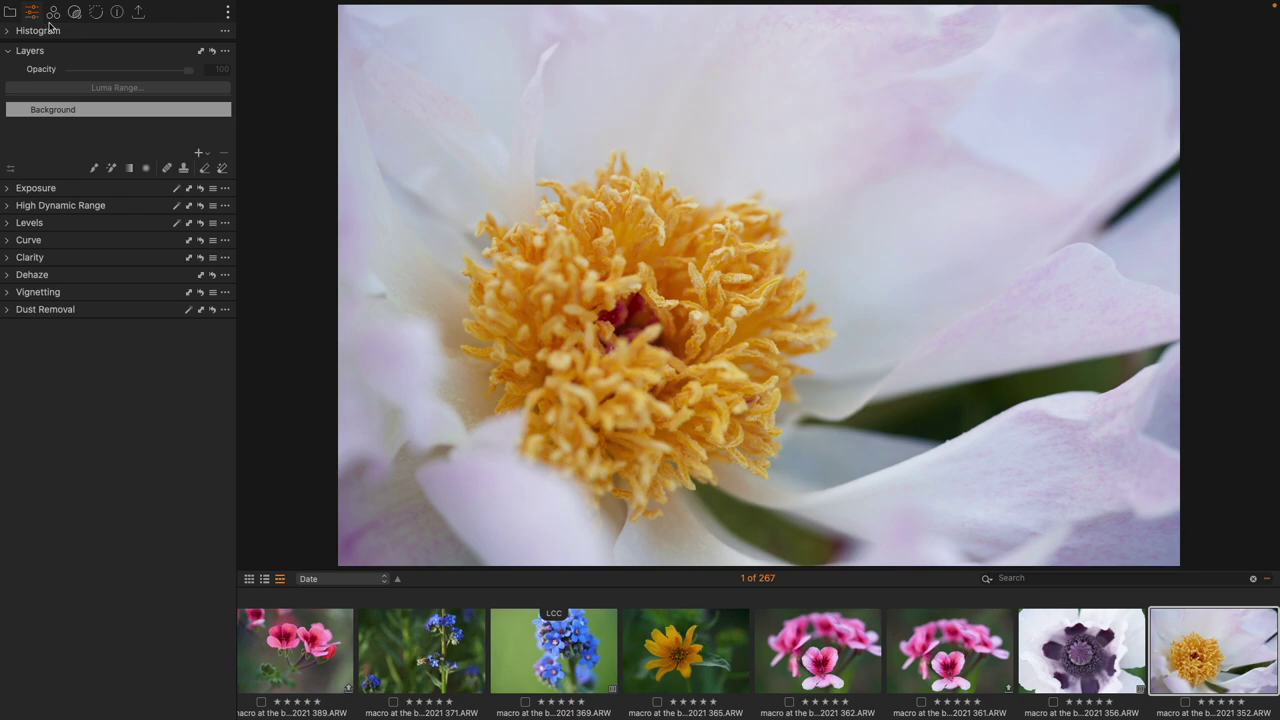
Add the Navigator tool to the tool tab from its right-click Add Tool menu
right_click(113, 389)
mouse_move(140, 397)
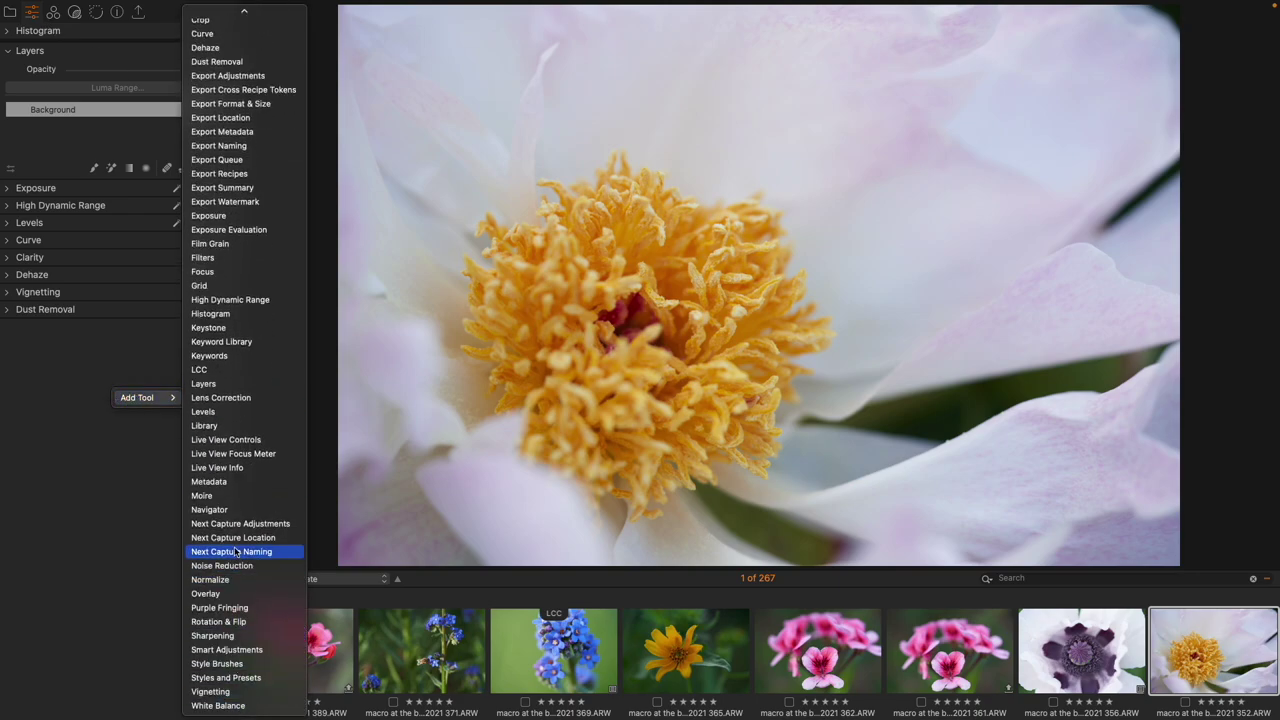
click(227, 512)
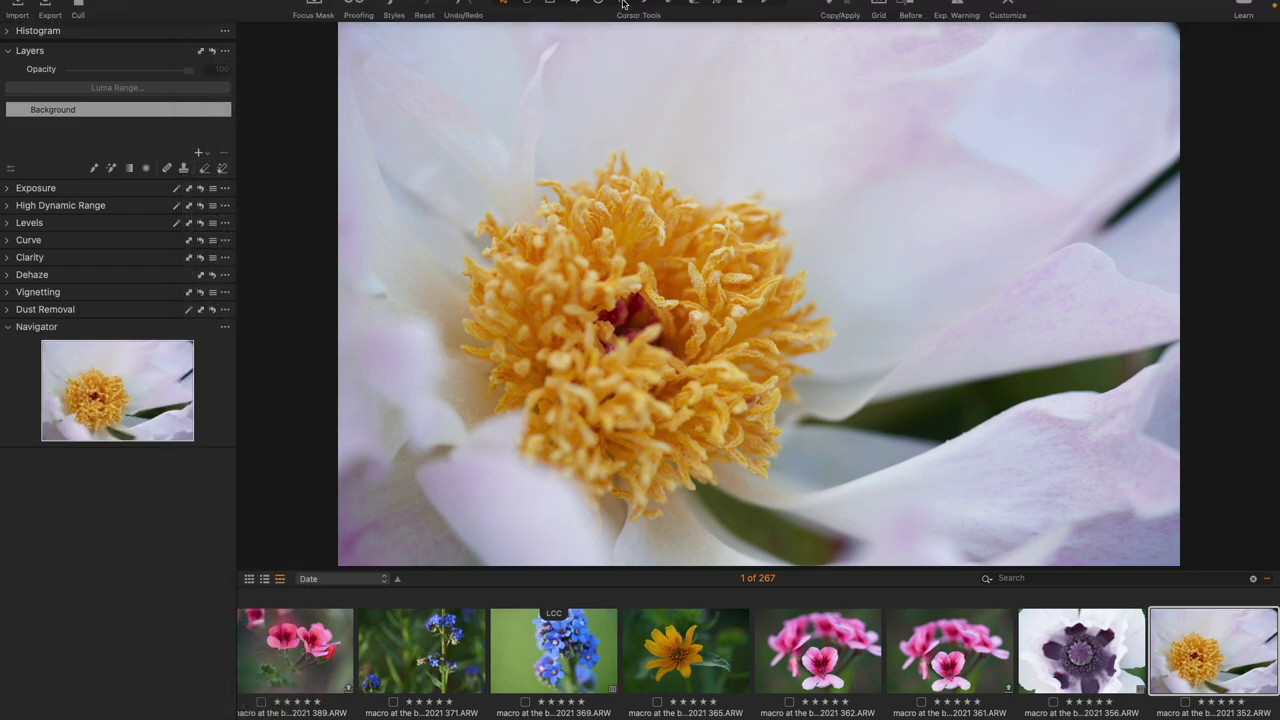
mouse_move(640, 2)
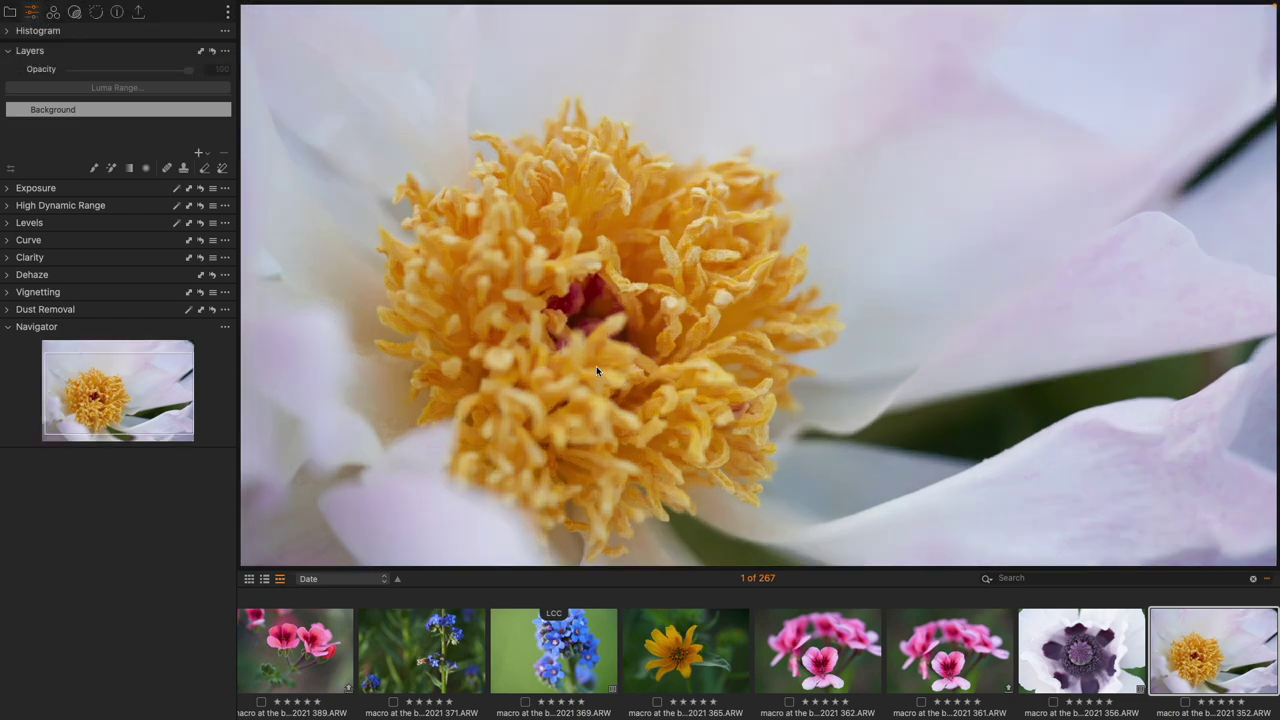
click(596, 368)
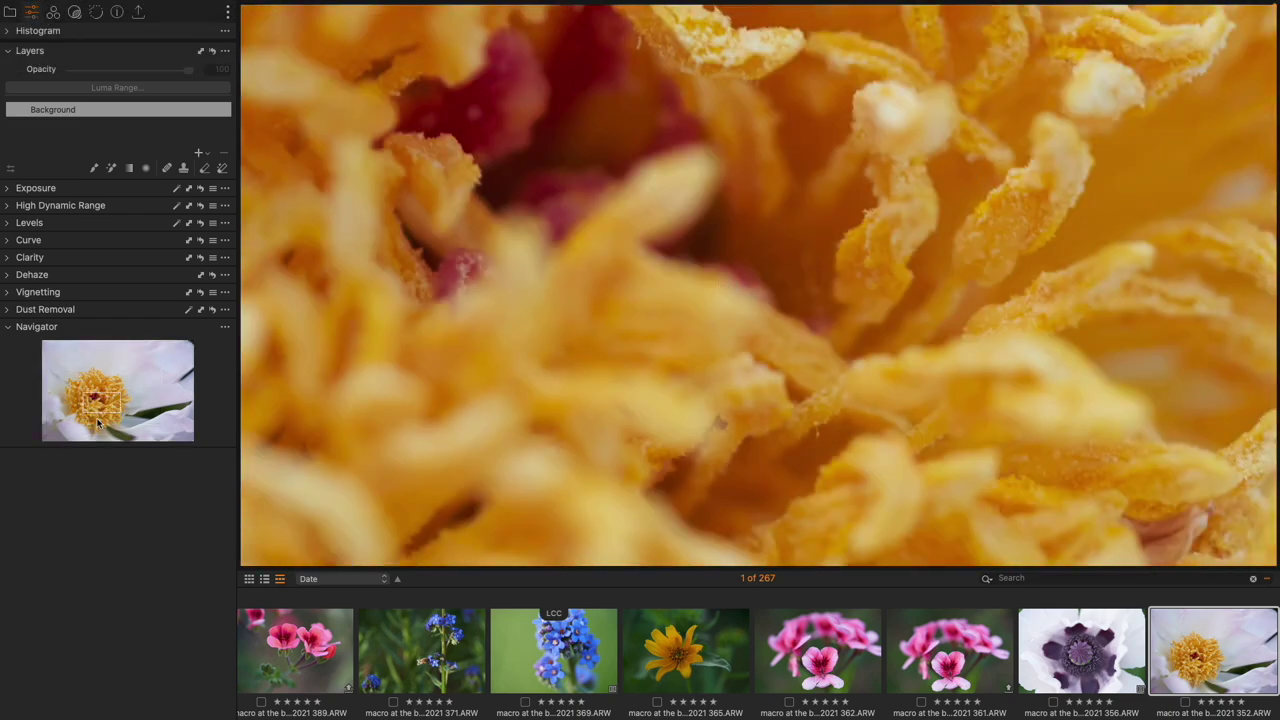
mouse_move(111, 405)
mouse_down()
mouse_move(93, 377)
mouse_move(84, 390)
mouse_move(117, 417)
mouse_move(110, 398)
mouse_up()
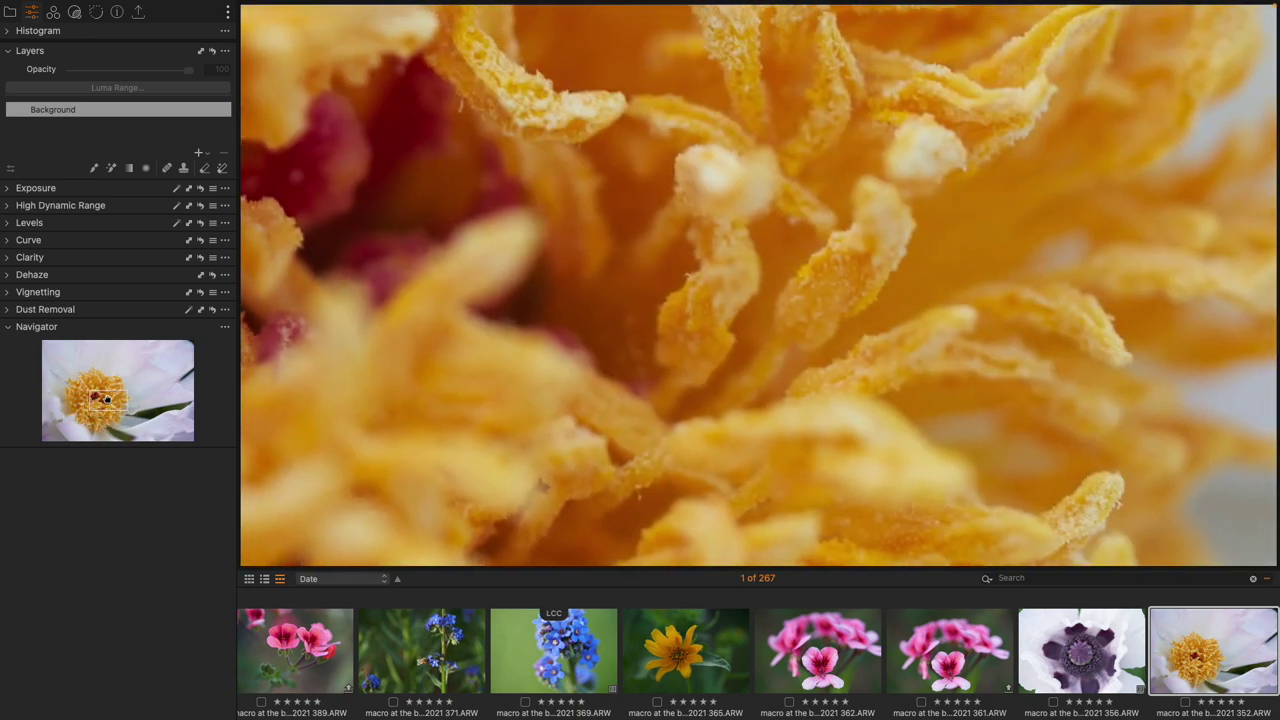
click(728, 408)
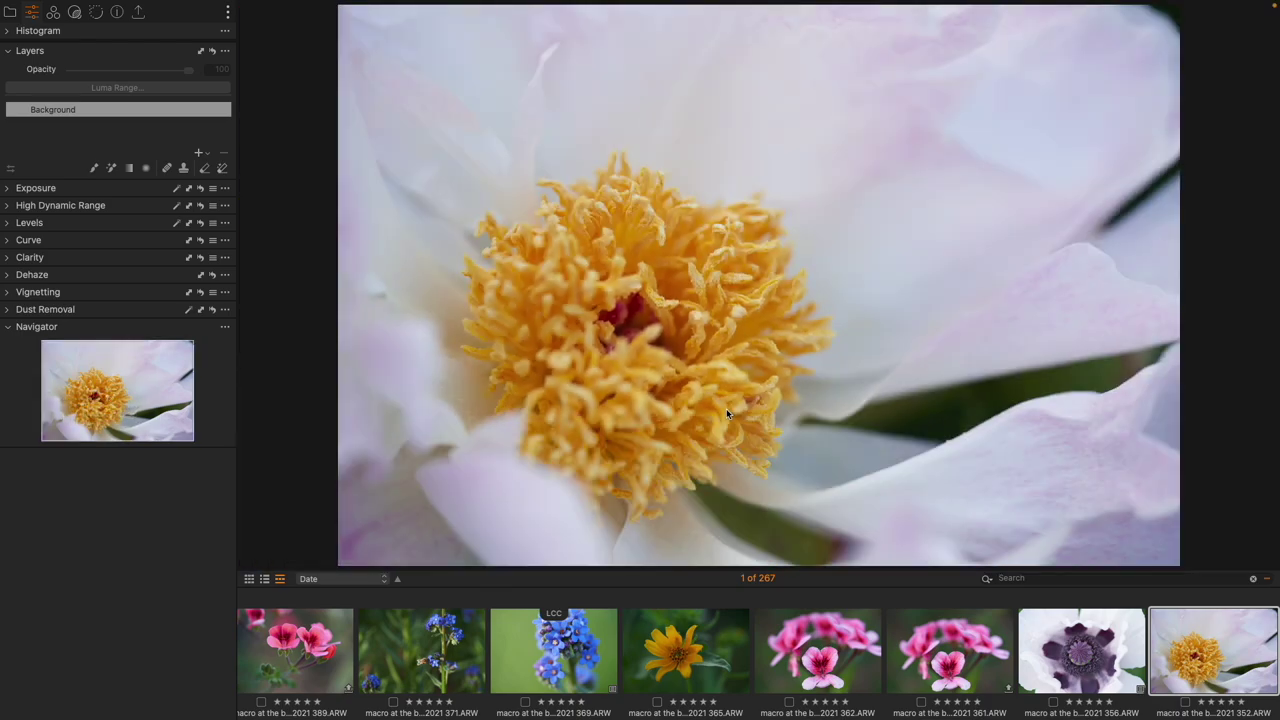